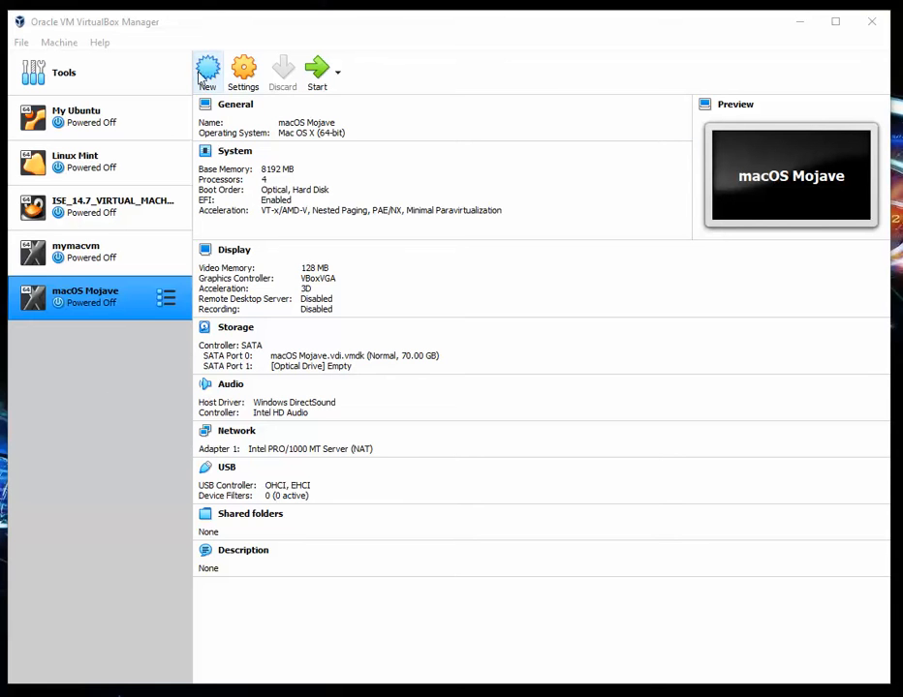
Step: Create a DOS virtual machine named MSDOS with a 40 MB dynamically allocated VDI hard disk
left_click(210, 77)
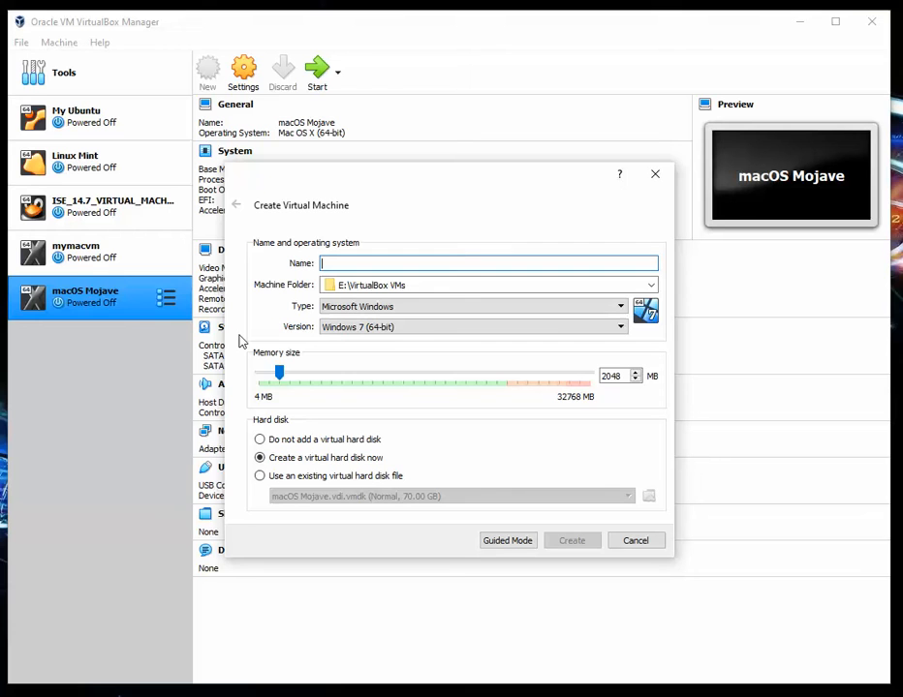
type("MSDOS")
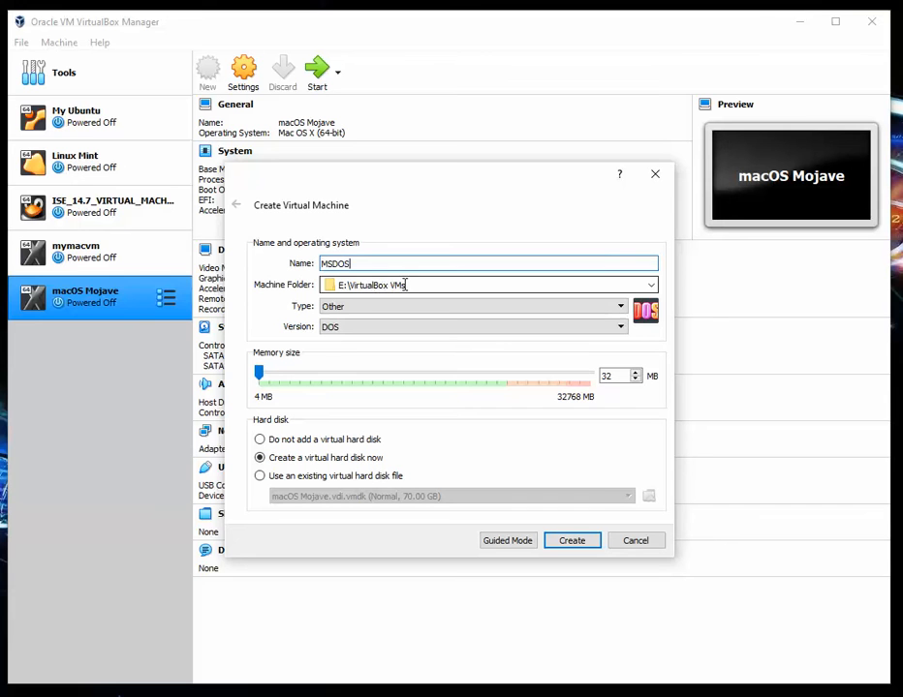
left_click(571, 540)
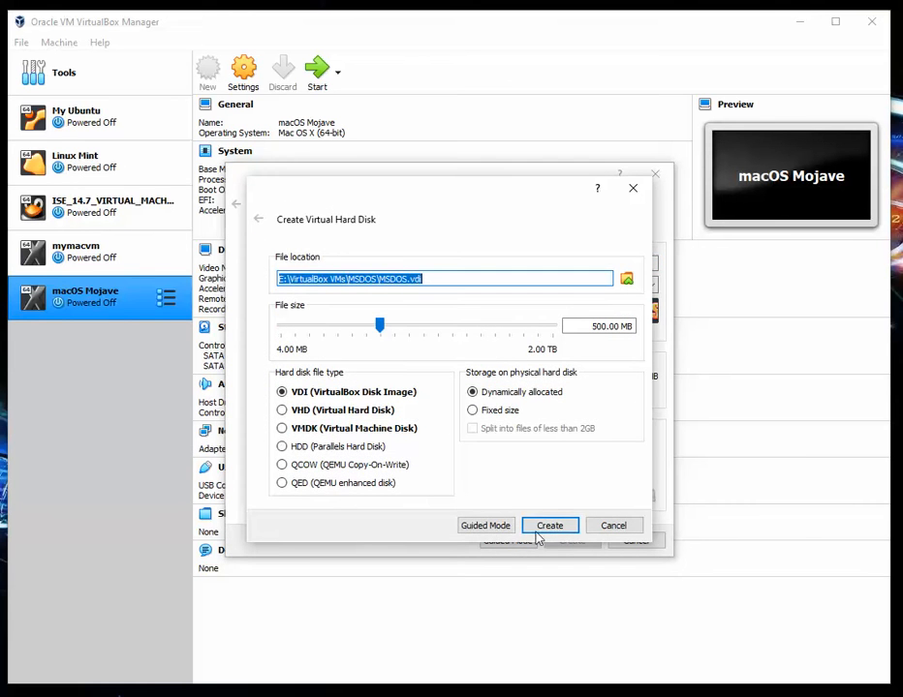
left_click(608, 526)
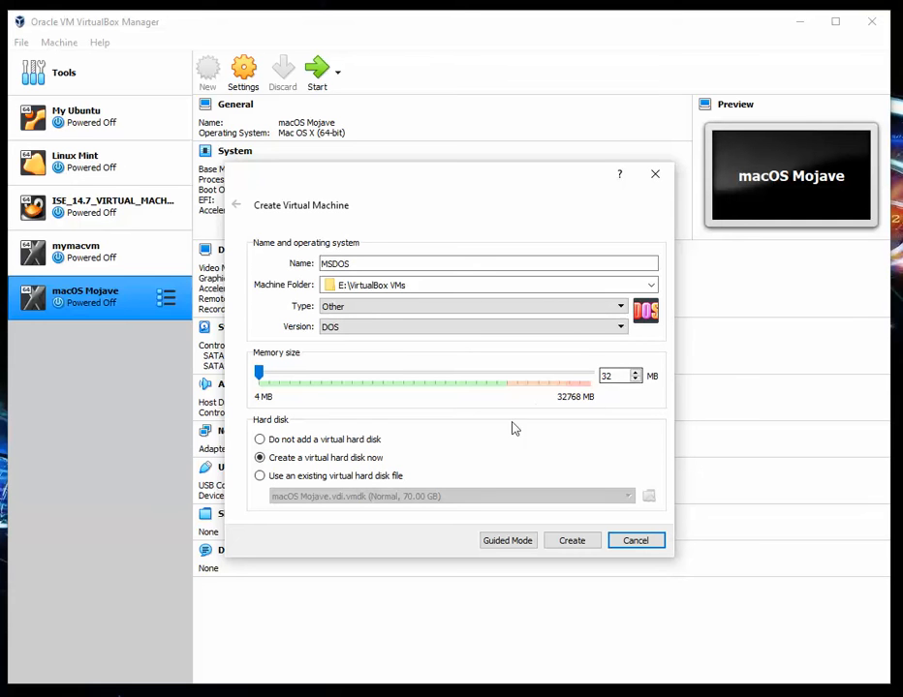
left_click(570, 540)
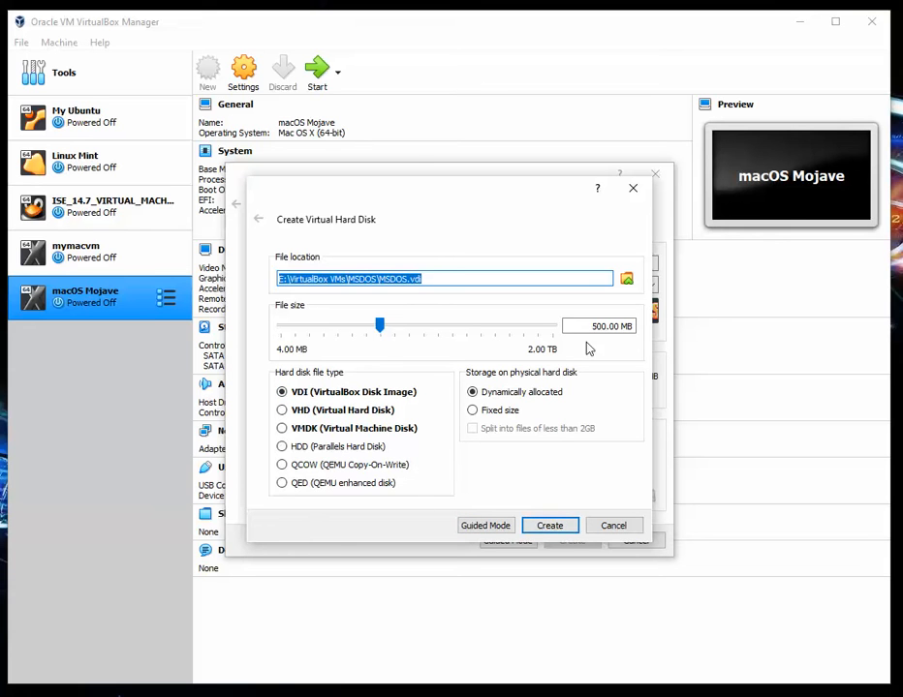
left_click_drag(593, 327, 634, 328)
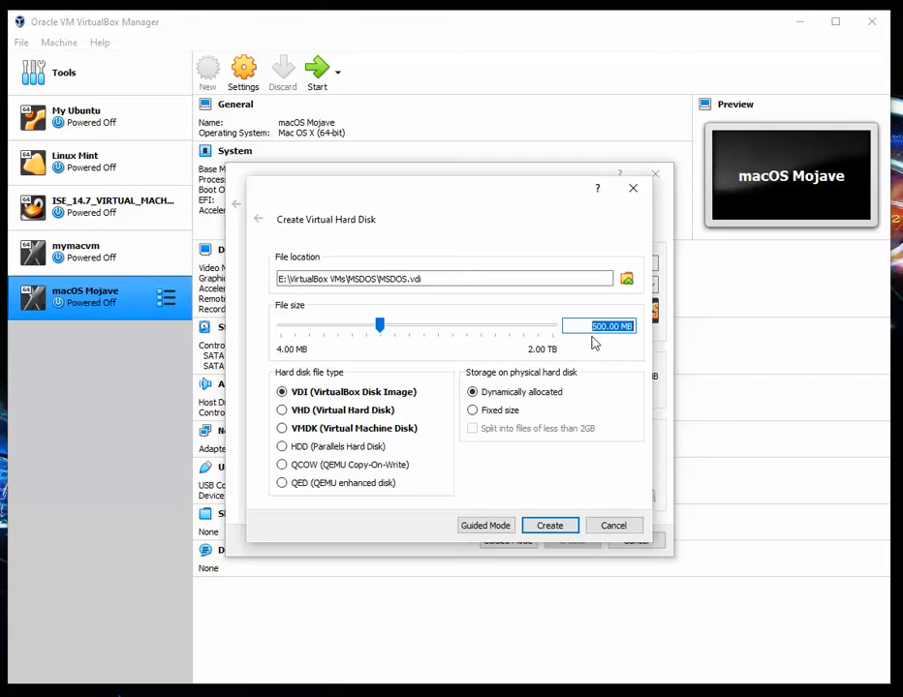
type("40")
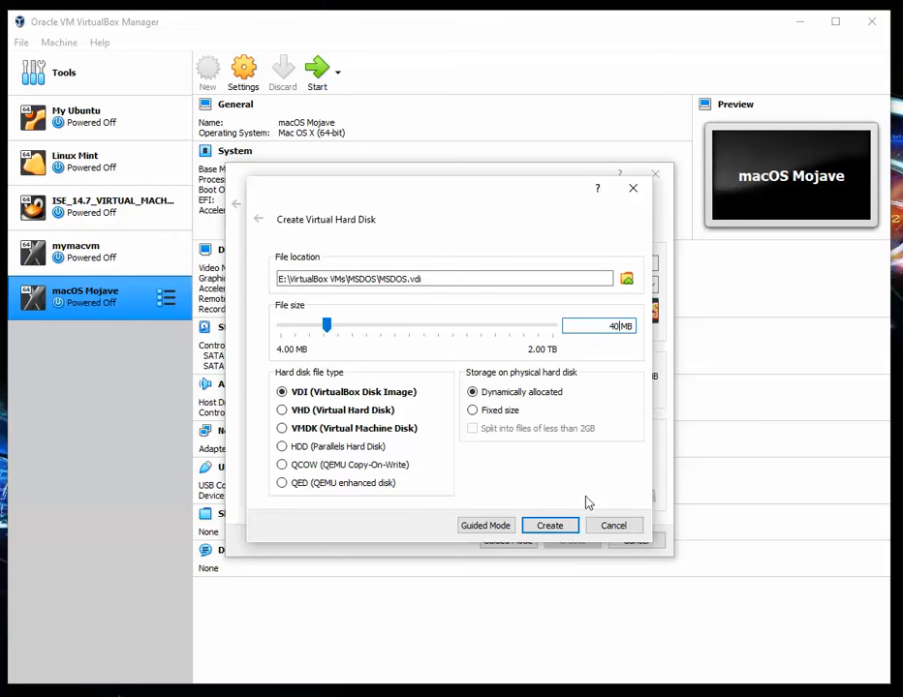
left_click(548, 528)
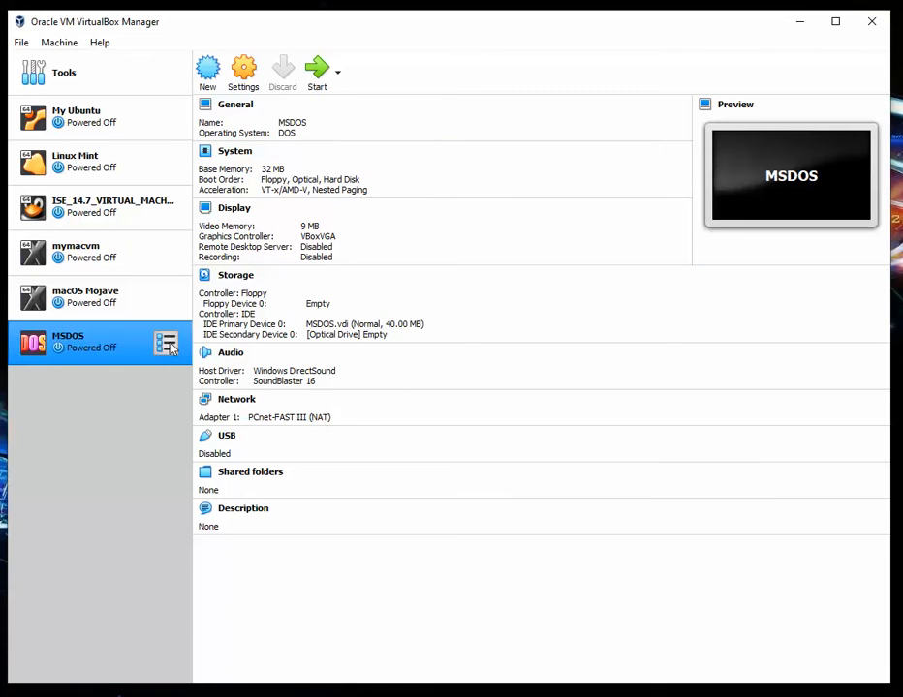
Step: Load MSDOS622-1.img into the MSDOS machine's empty floppy drive and save the storage settings
left_click(243, 70)
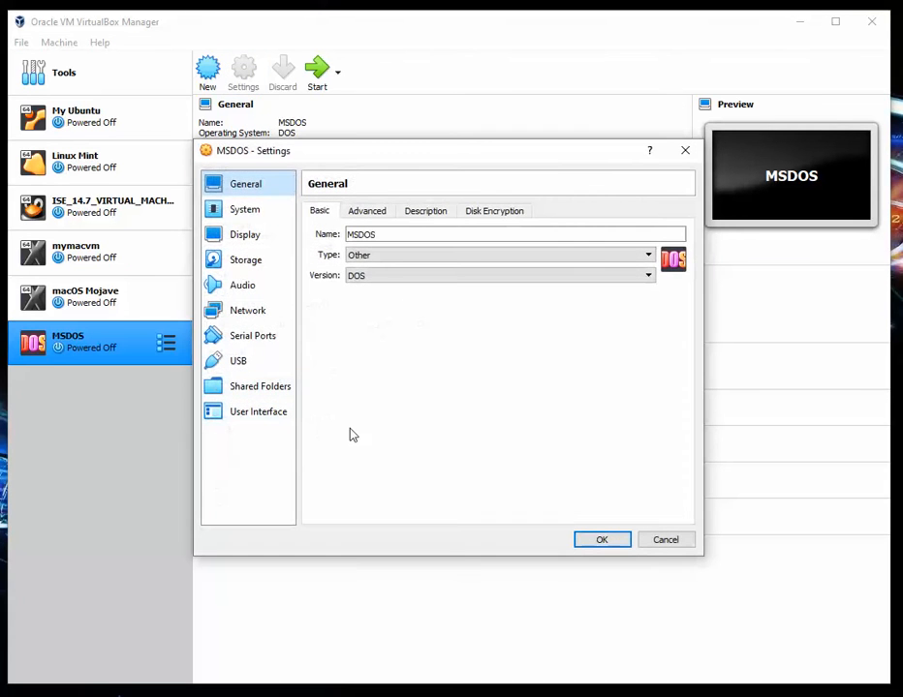
left_click(248, 259)
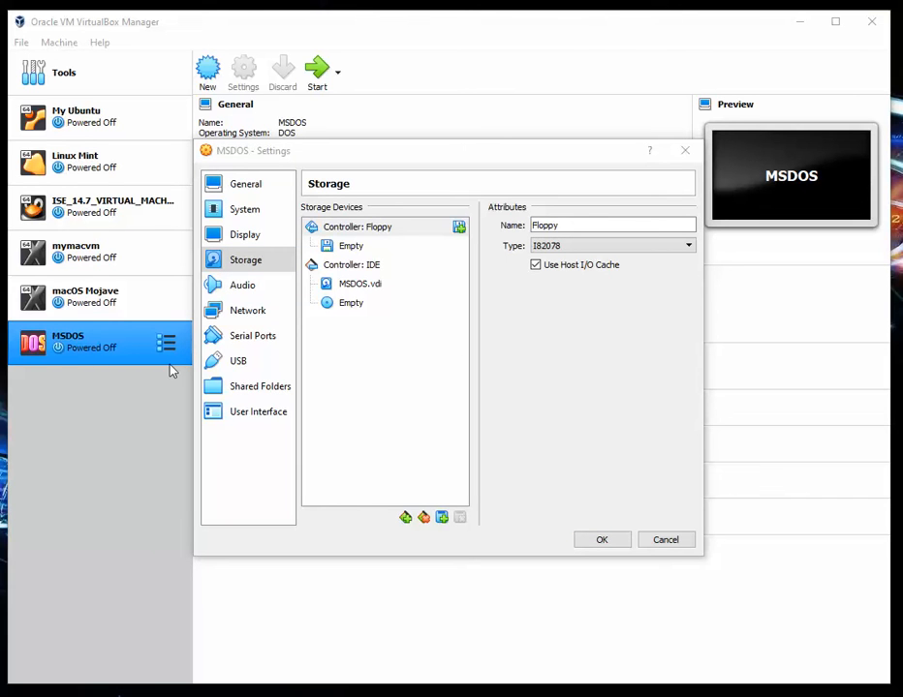
left_click(349, 248)
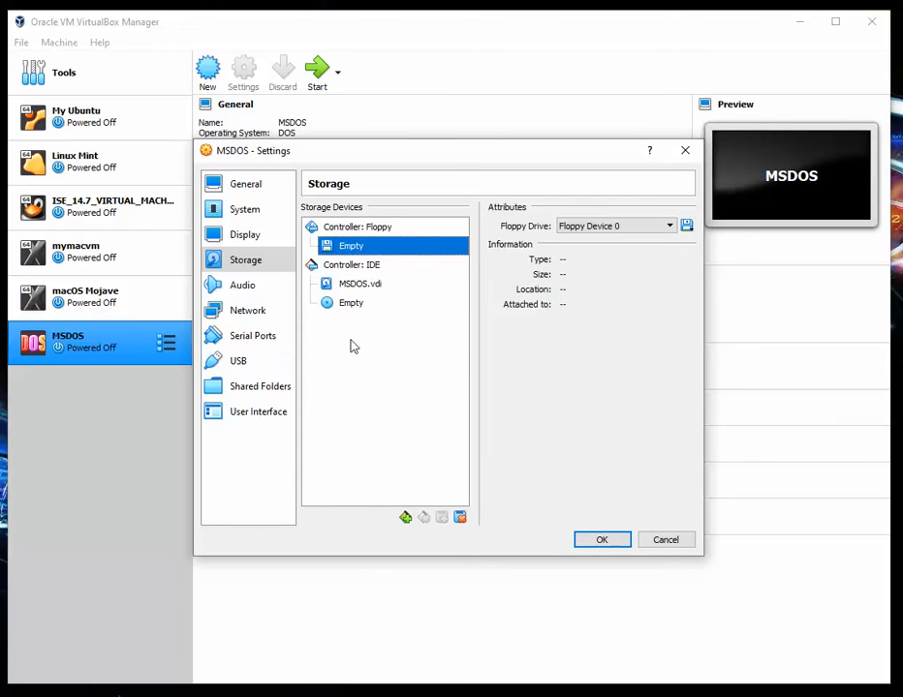
left_click(364, 229)
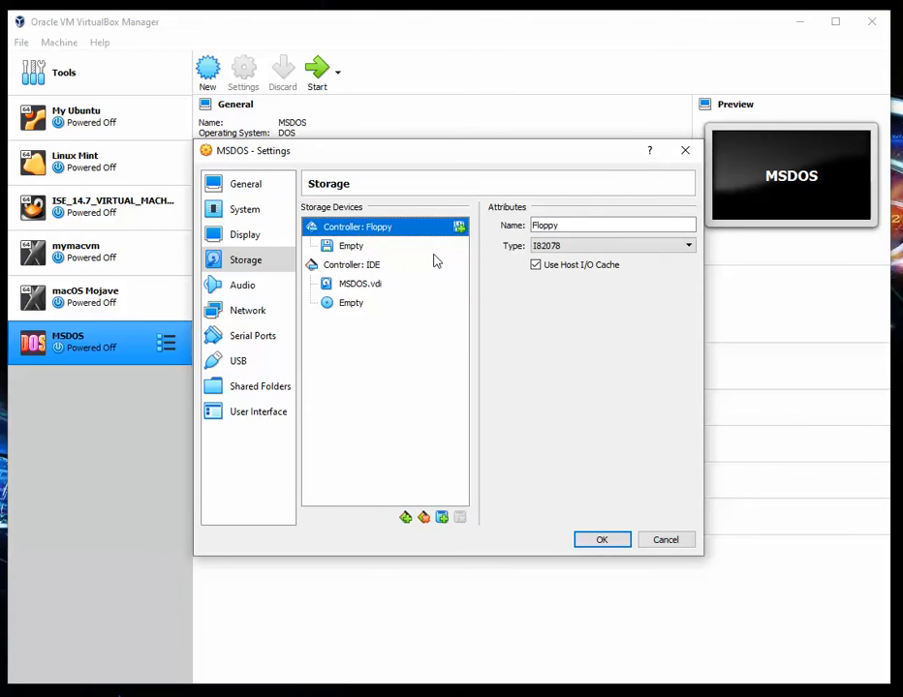
left_click(355, 248)
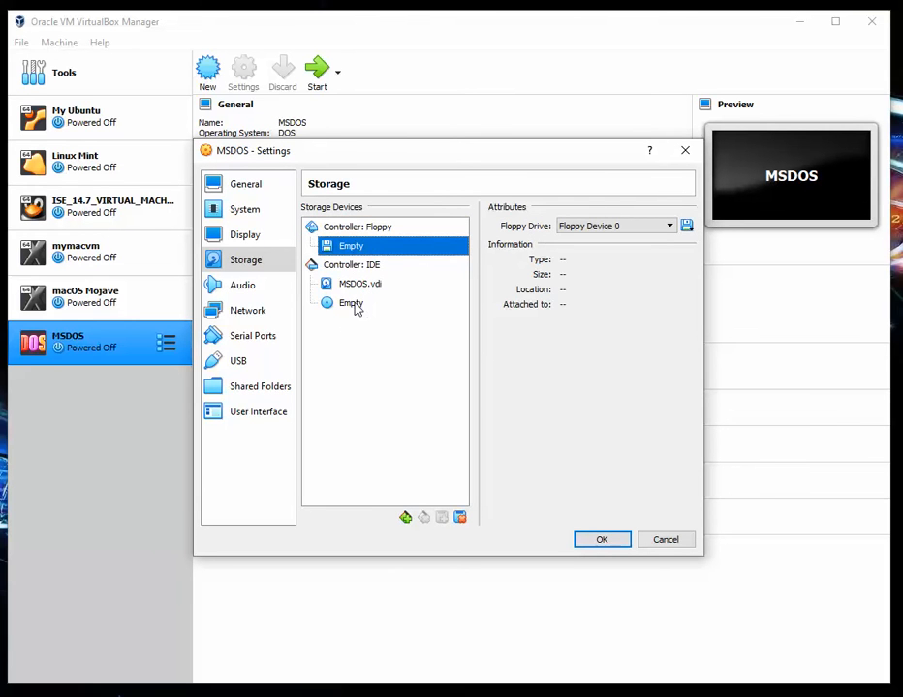
left_click(687, 227)
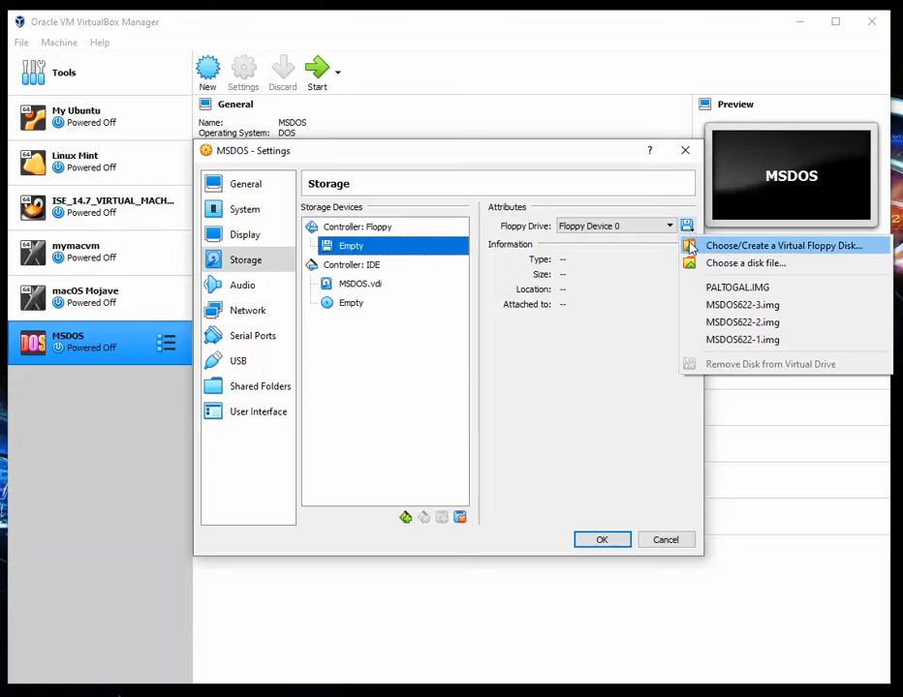
left_click(733, 341)
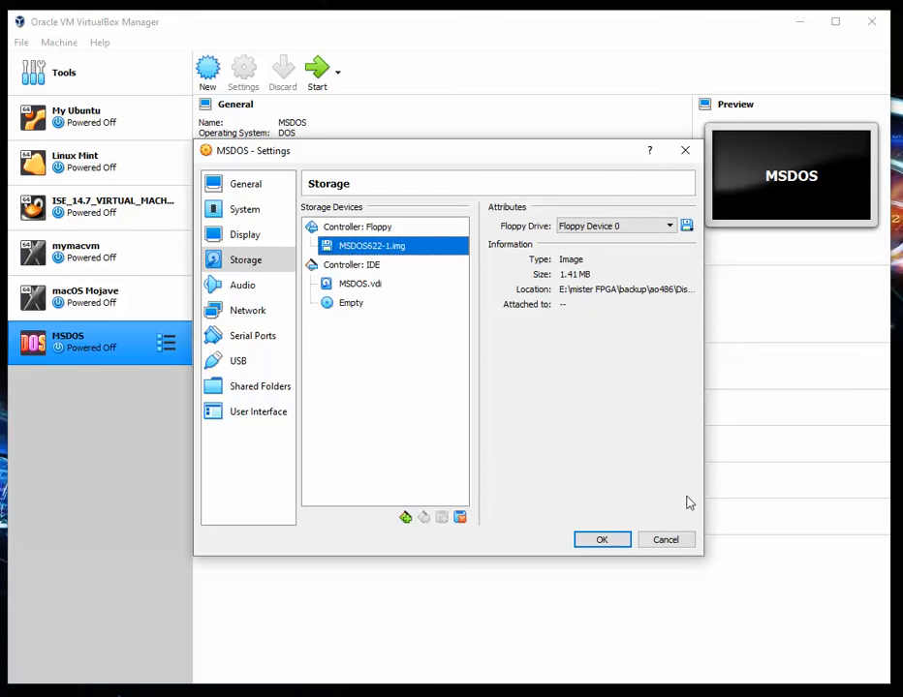
left_click(613, 546)
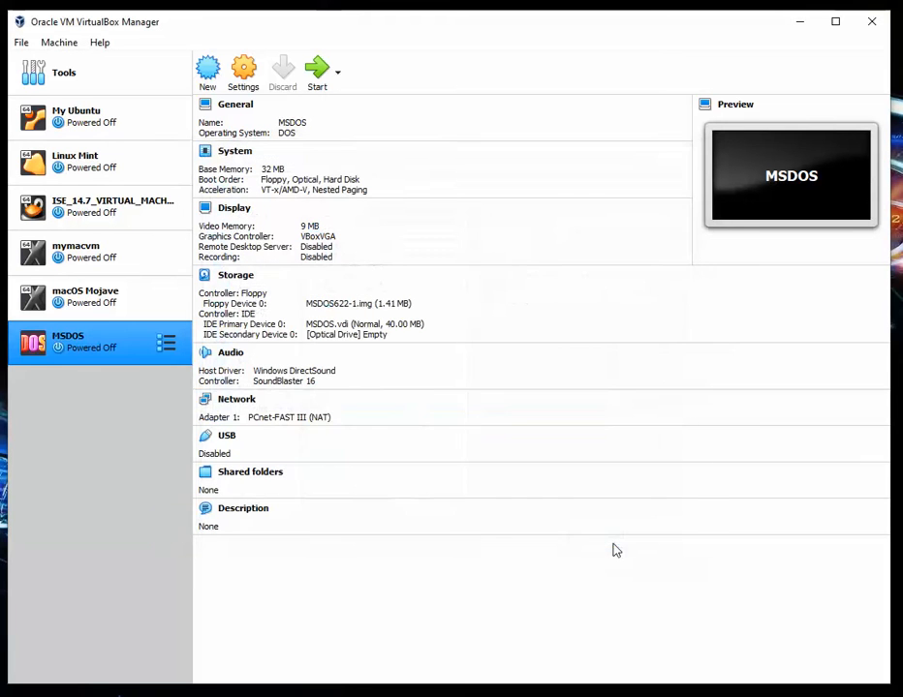
Step: Start the MSDOS virtual machine and reposition its window over the manager
left_click(318, 70)
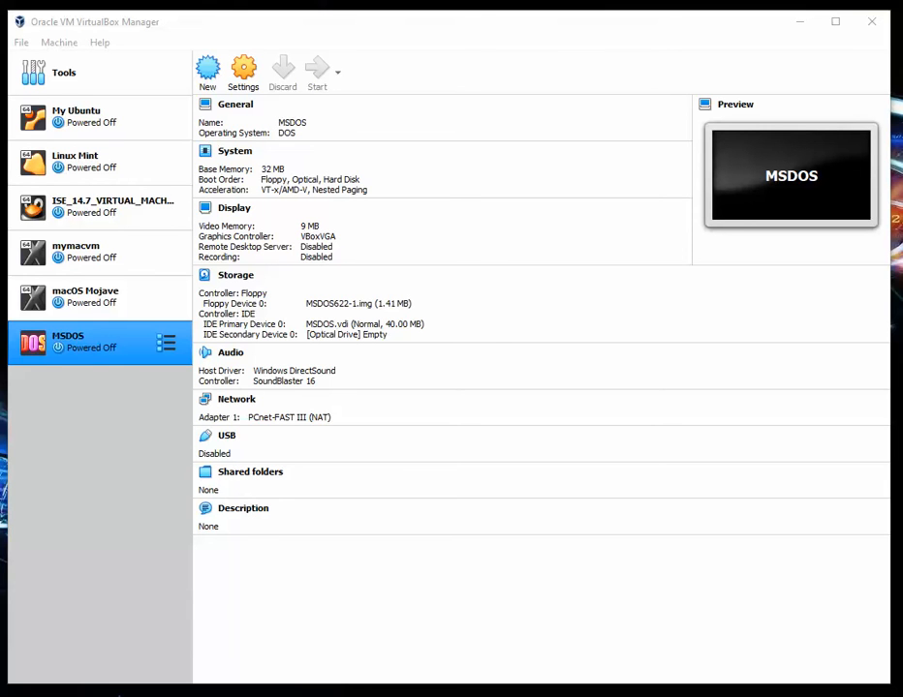
key("Return")
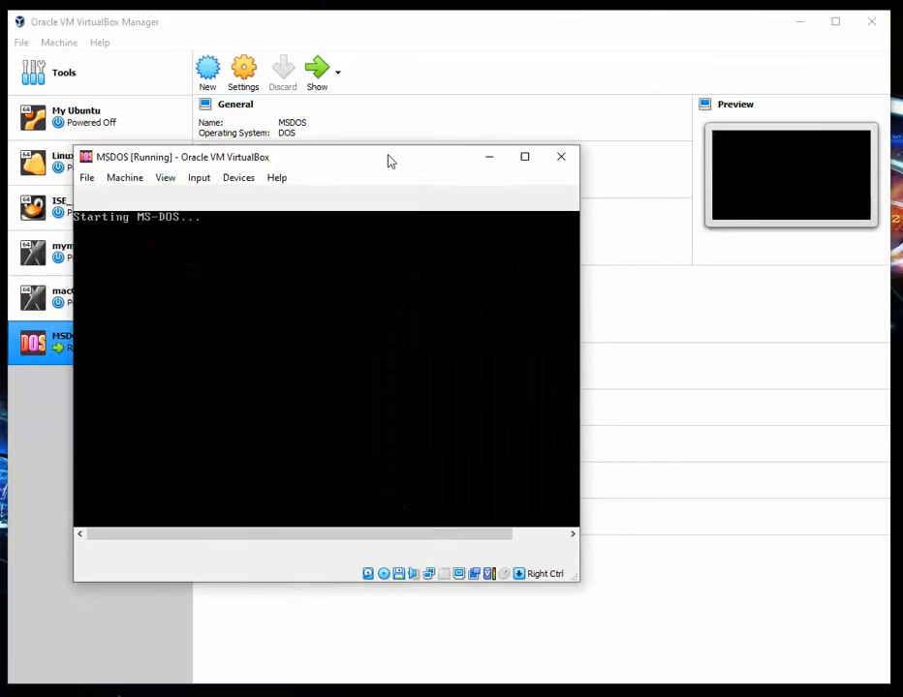
left_click_drag(389, 161, 499, 155)
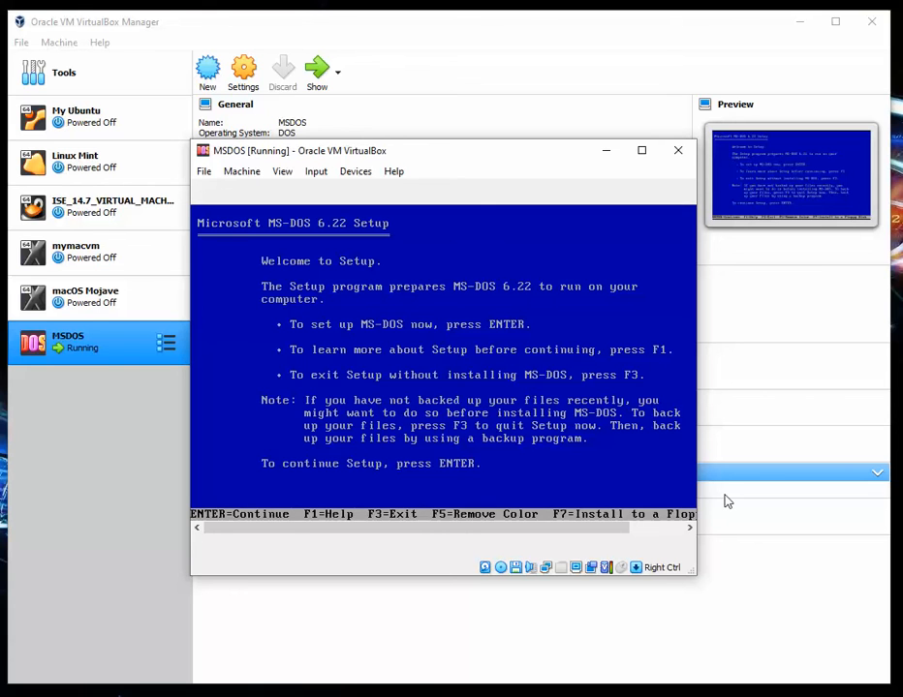
Step: Run MS-DOS 6.22 Setup with the recommended disk space configuration, the offered system settings and C:\DOS as the install directory
key("Return")
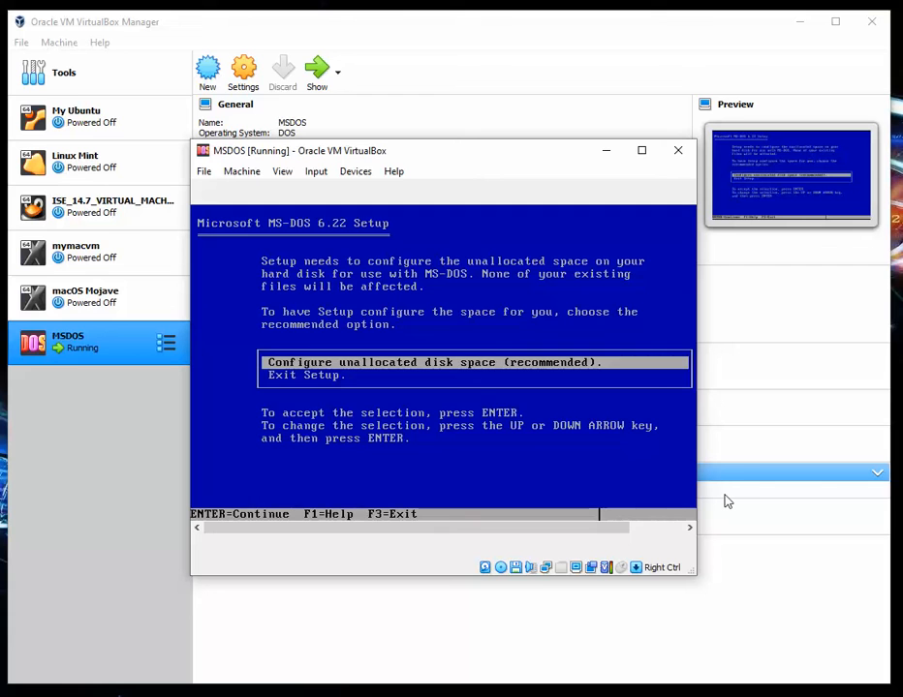
key("Return")
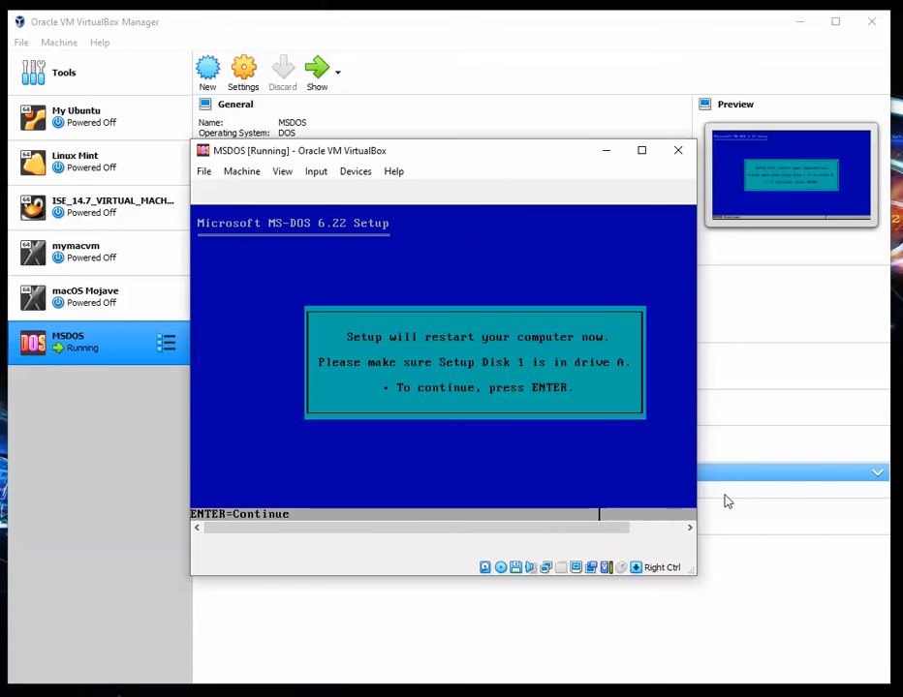
key("Return")
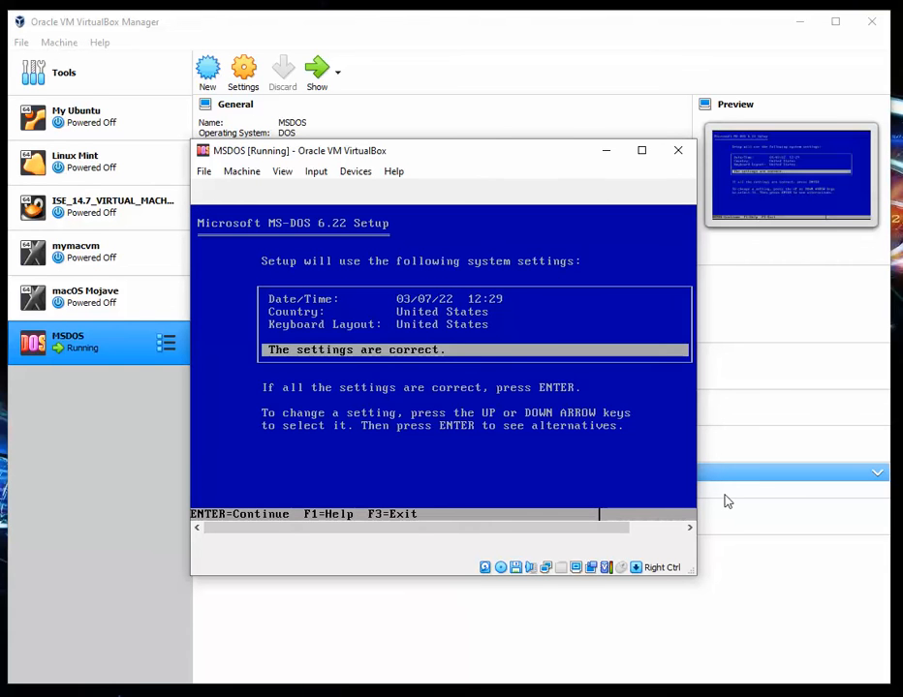
key("Return")
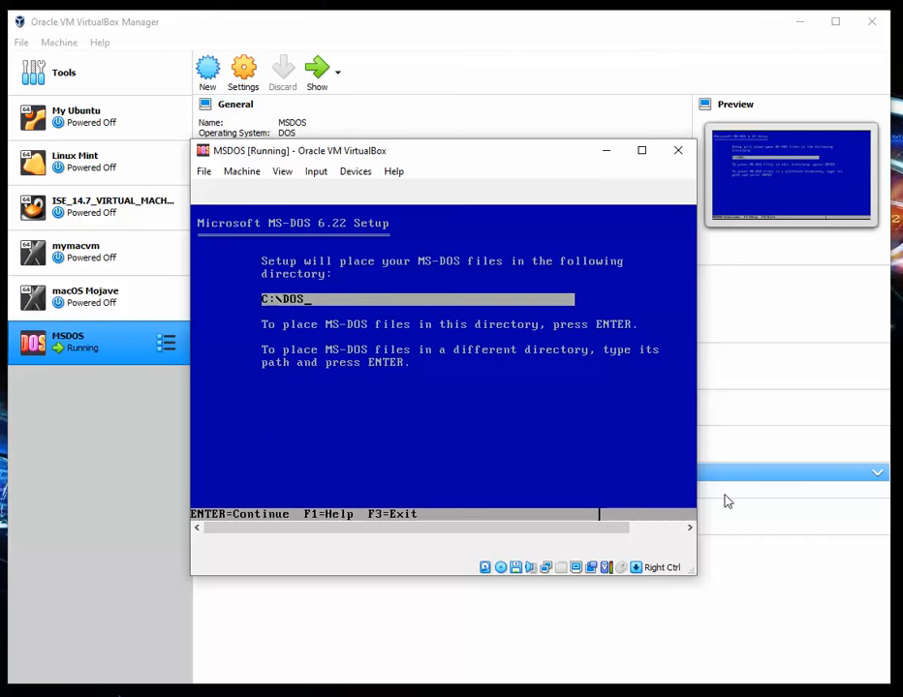
key("Return")
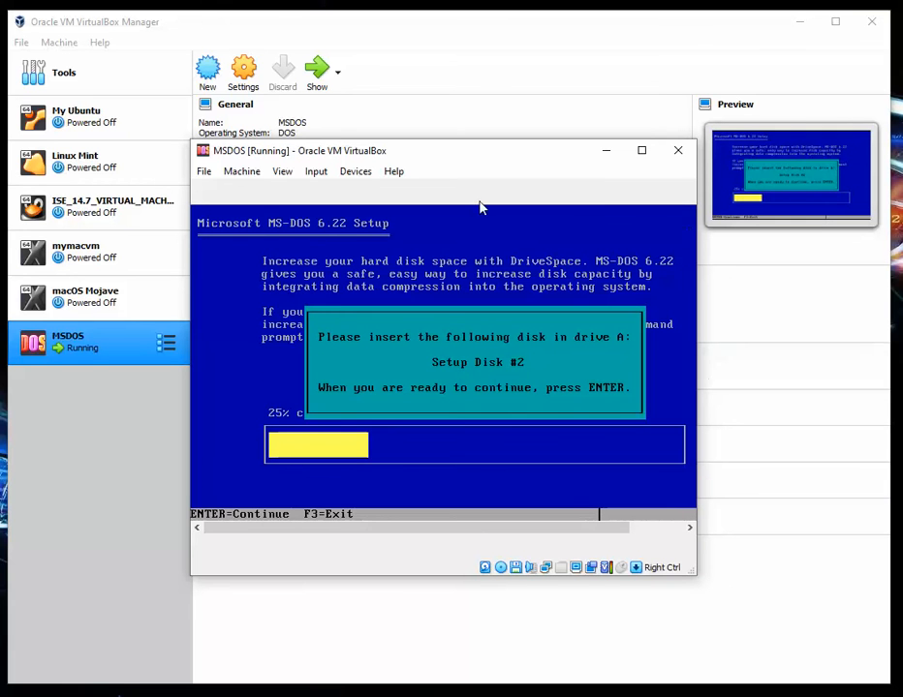
Step: Swap the virtual machine's floppy disk to MSDOS622-2.img and continue Setup with Setup Disk #2
left_click(317, 174)
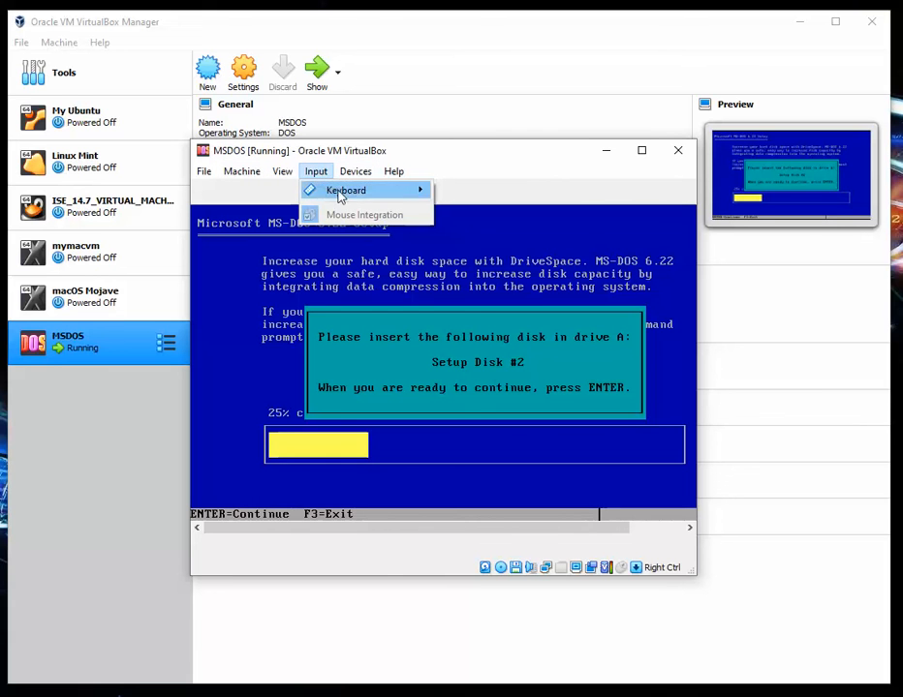
mouse_move(346, 177)
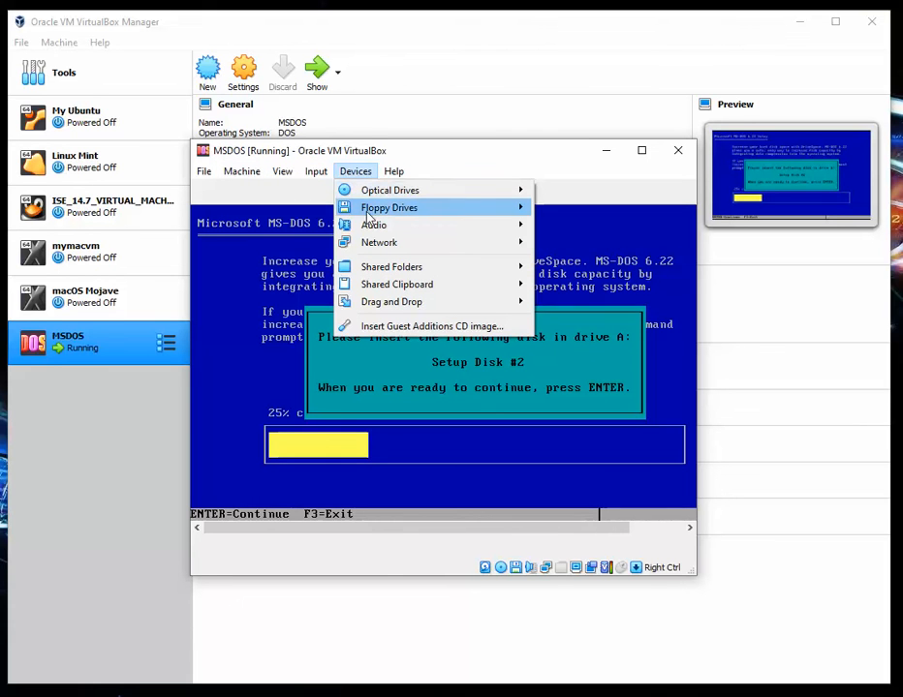
mouse_move(368, 216)
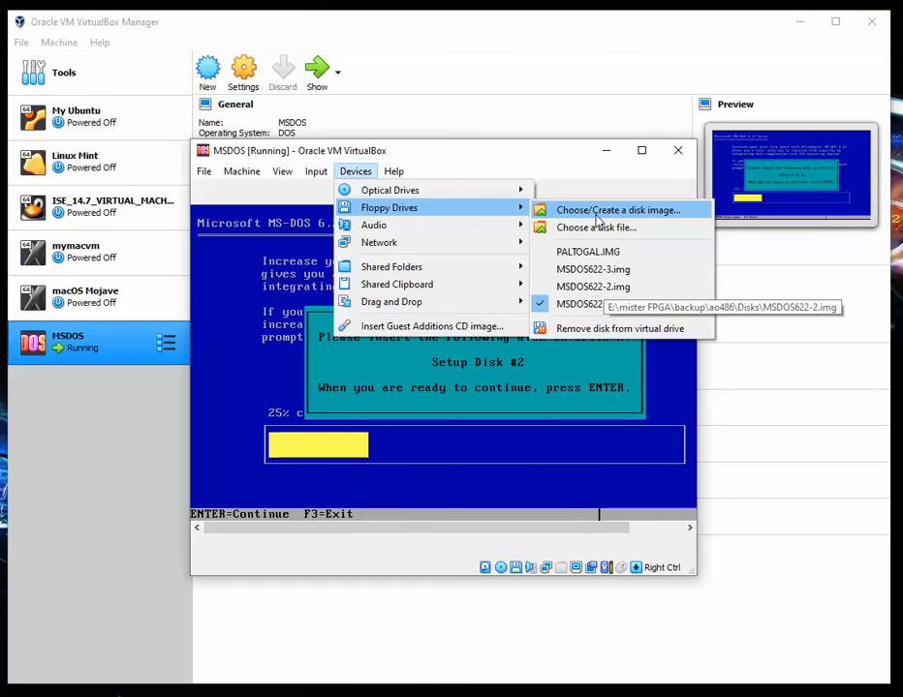
left_click(592, 286)
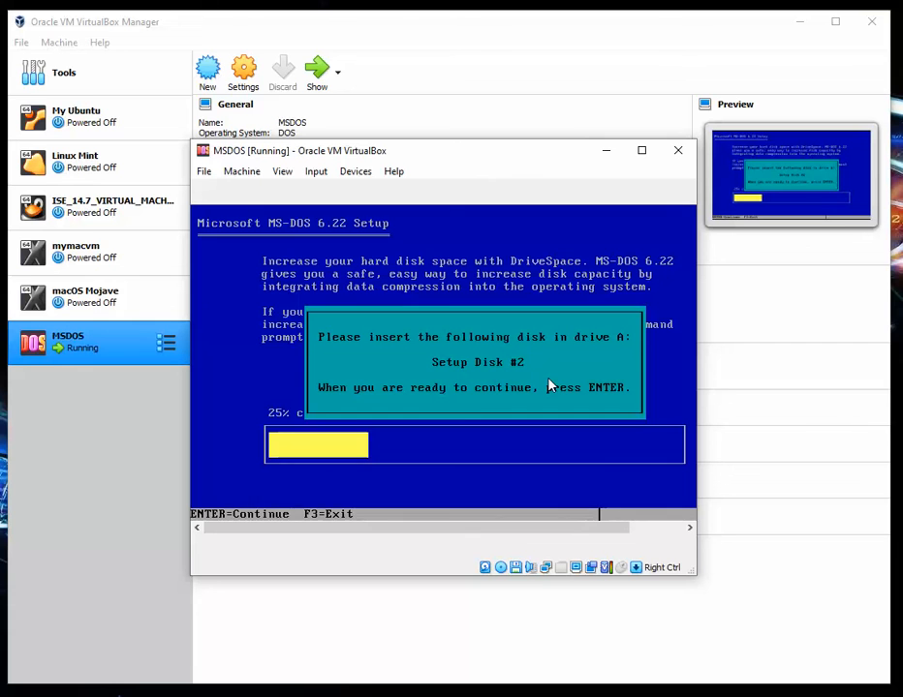
key("Return")
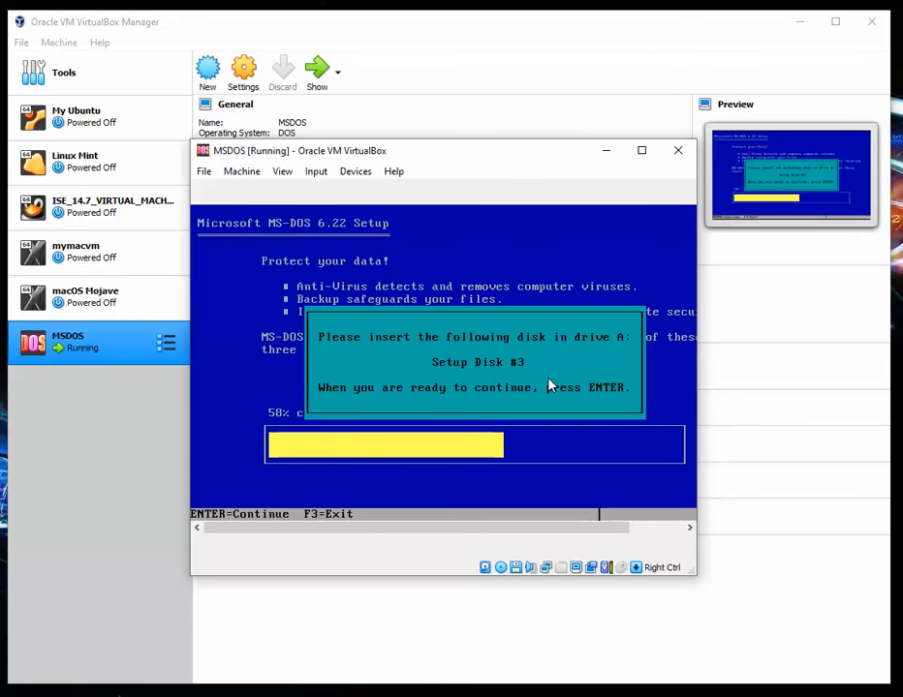
Step: Swap the virtual machine's floppy disk to MSDOS622-3.img and continue Setup with Setup Disk #3
left_click(354, 170)
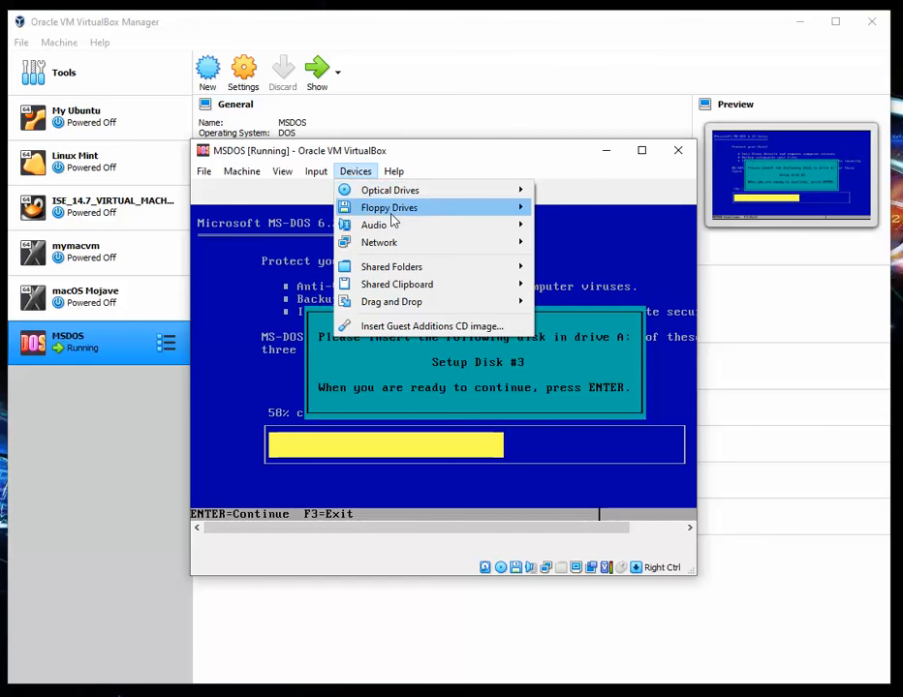
mouse_move(397, 213)
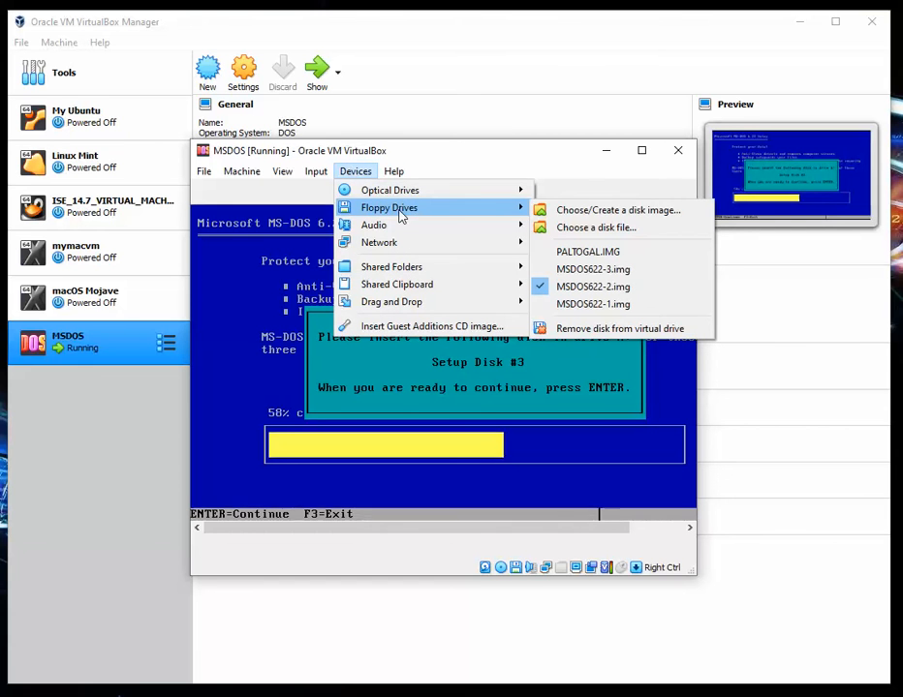
left_click(608, 211)
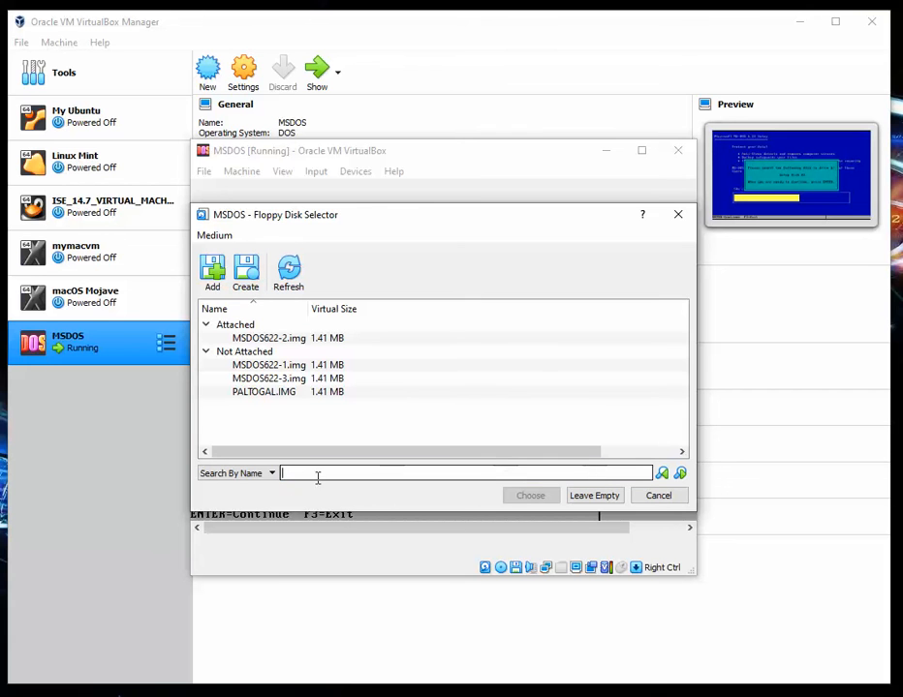
left_click(280, 379)
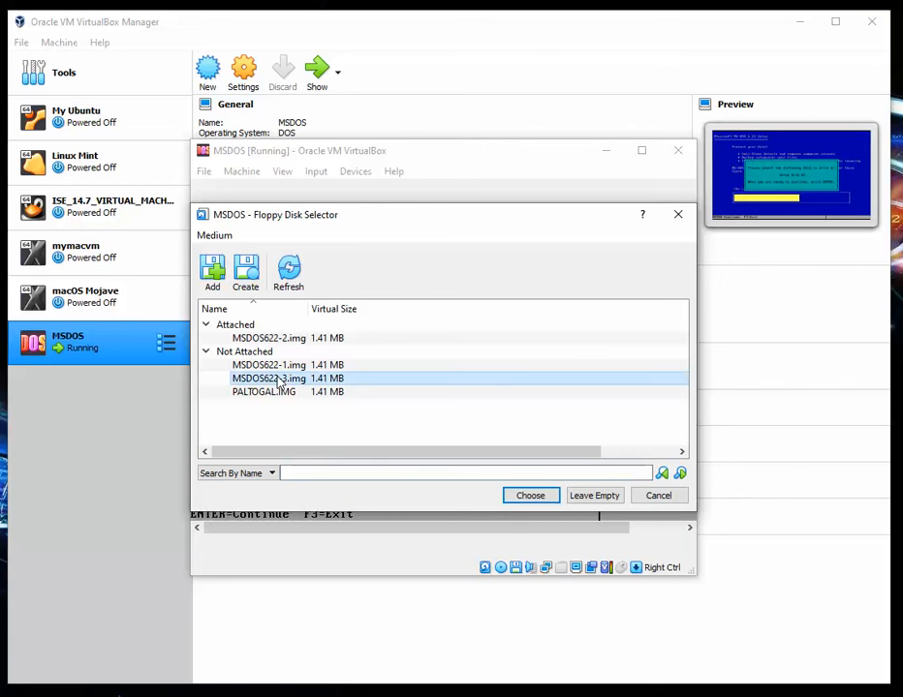
left_click(542, 498)
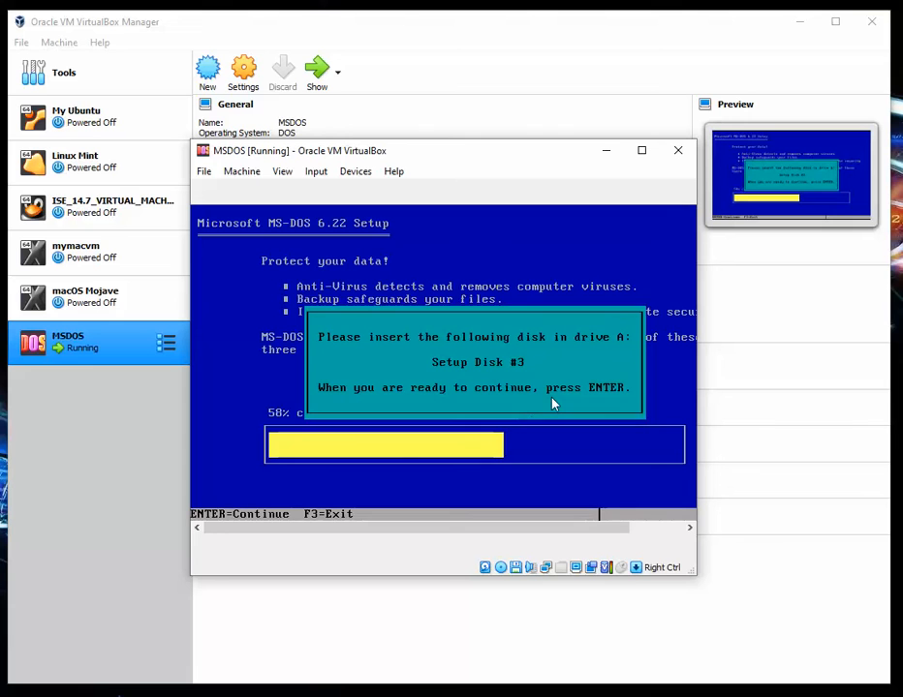
key("Return")
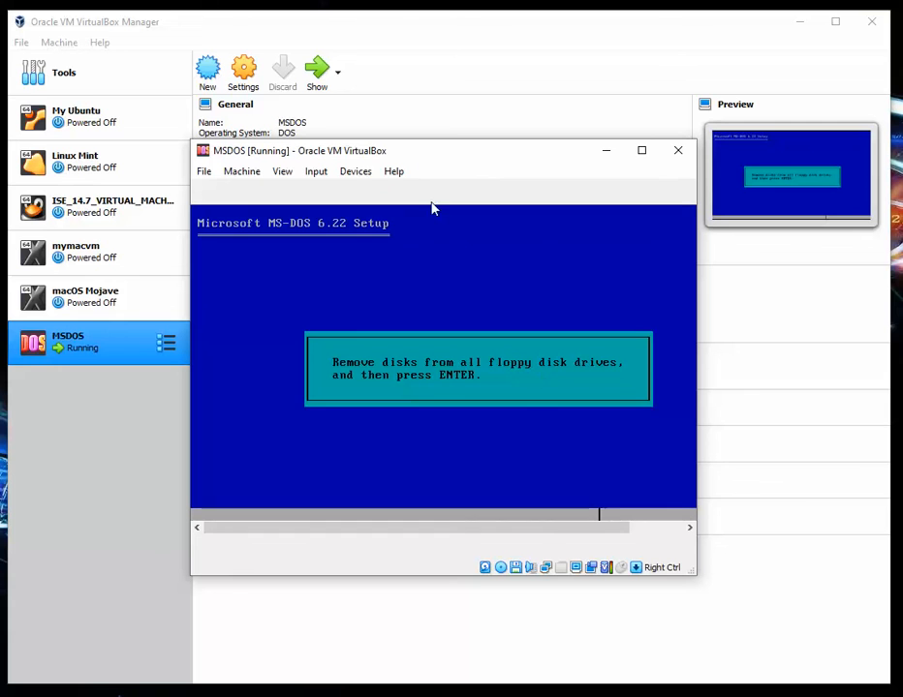
Step: Remove the floppy disk image from the virtual drive, finish MS-DOS 6.22 Setup and restart into the installed system
left_click(362, 180)
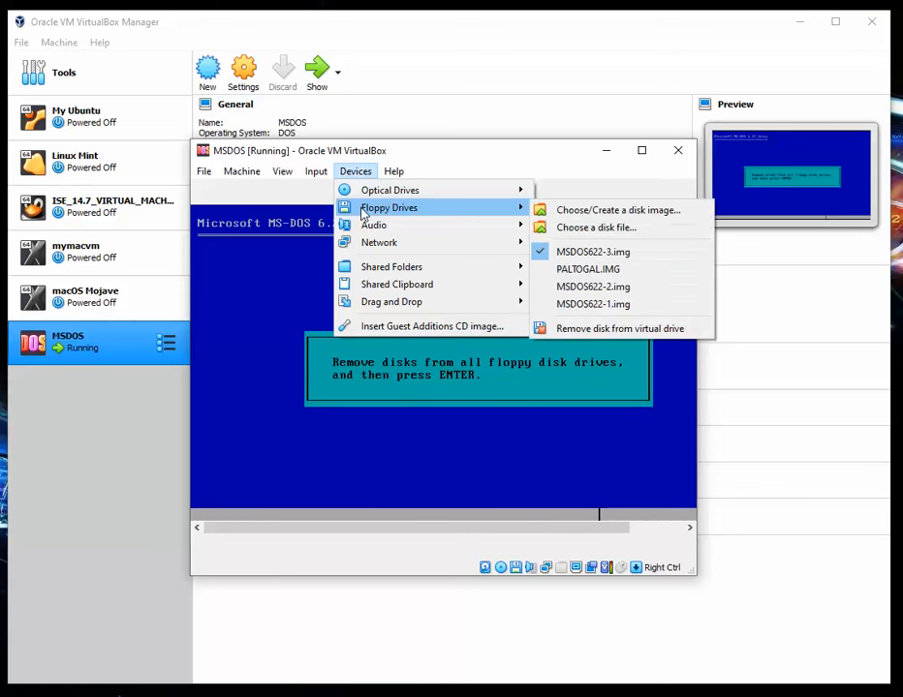
left_click(613, 330)
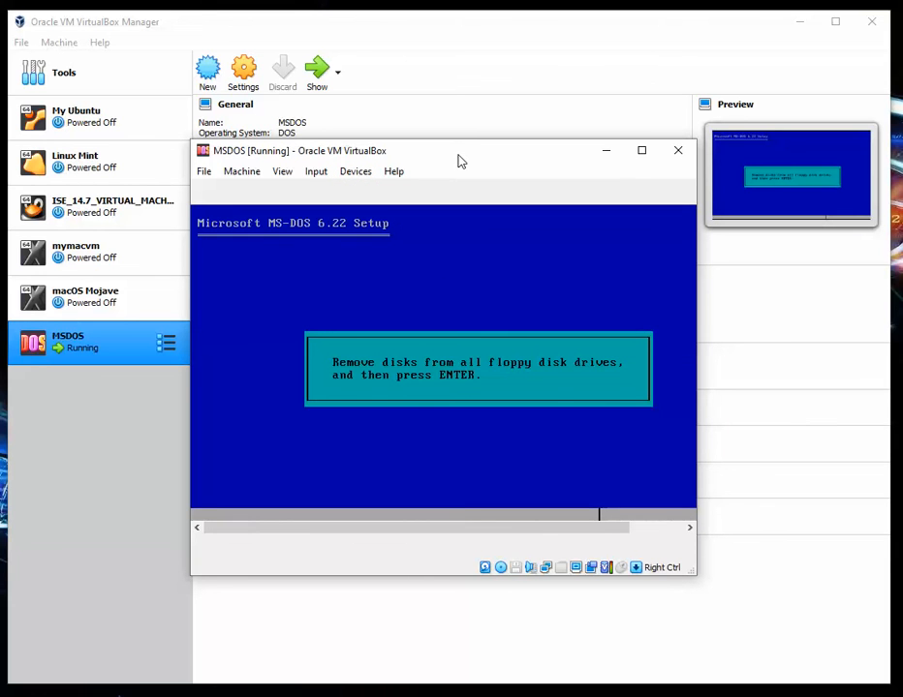
key("Return")
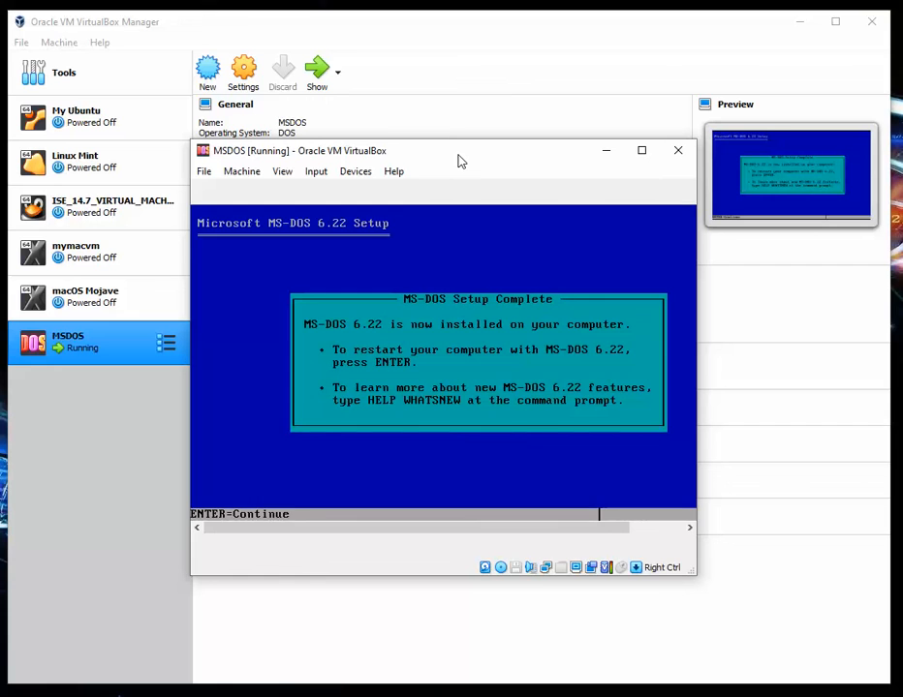
key("Return")
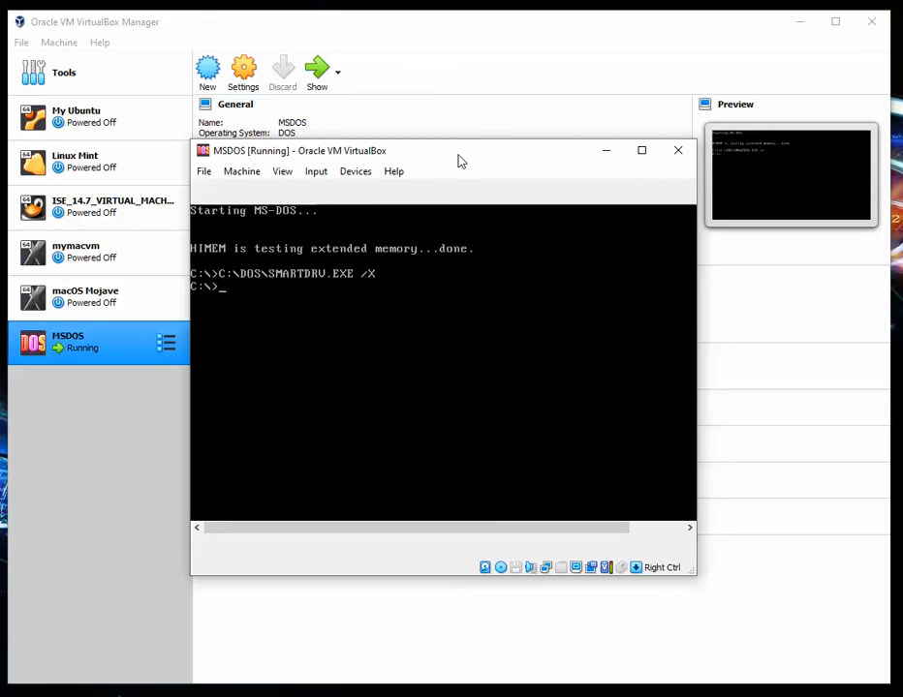
Step: Power off the running MSDOS virtual machine from the VirtualBox Manager and confirm the shutdown
left_click(243, 178)
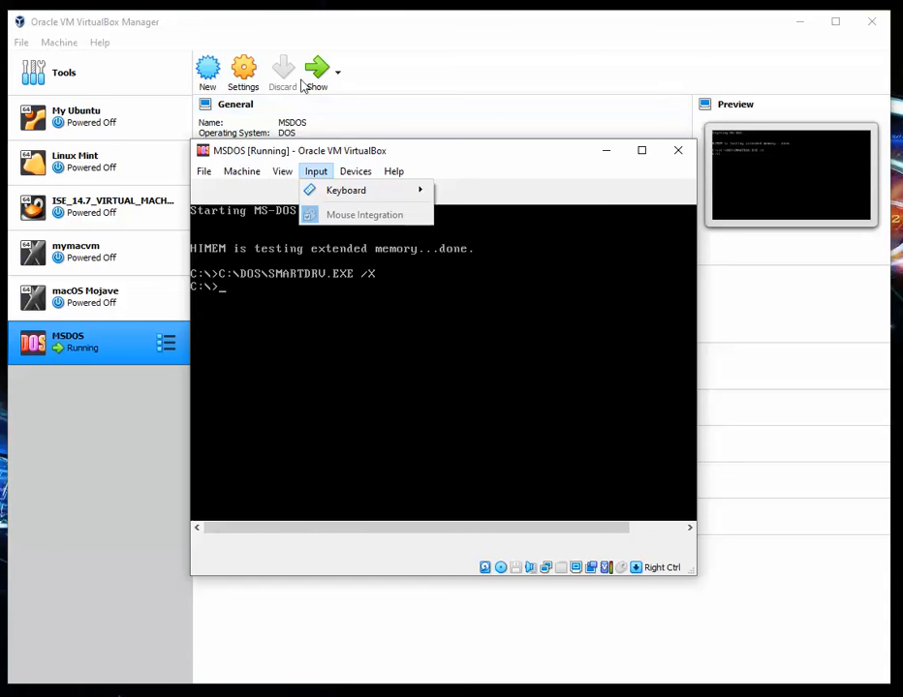
left_click(382, 39)
left_click(73, 51)
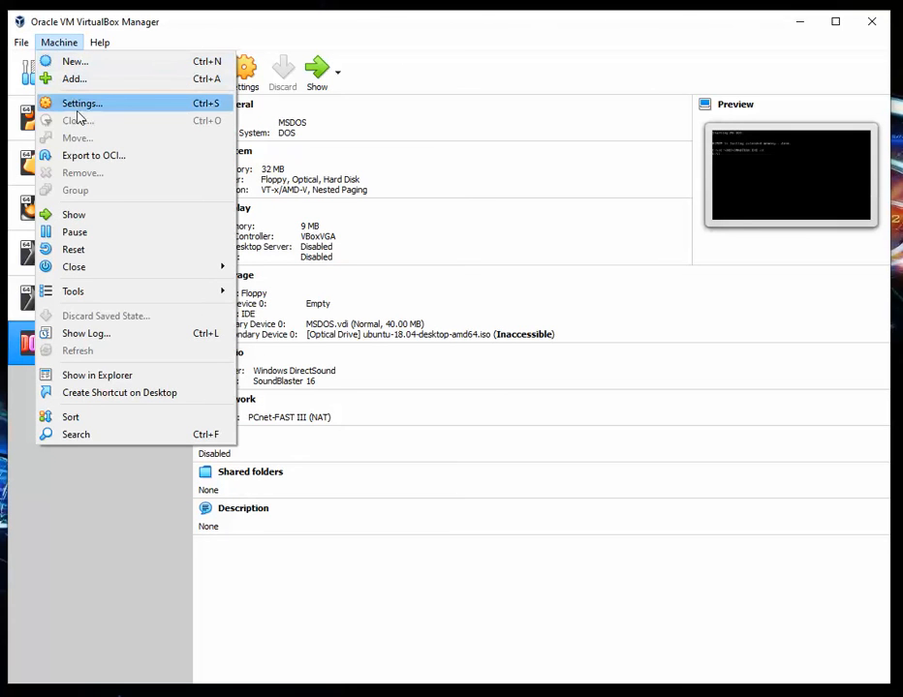
mouse_move(96, 296)
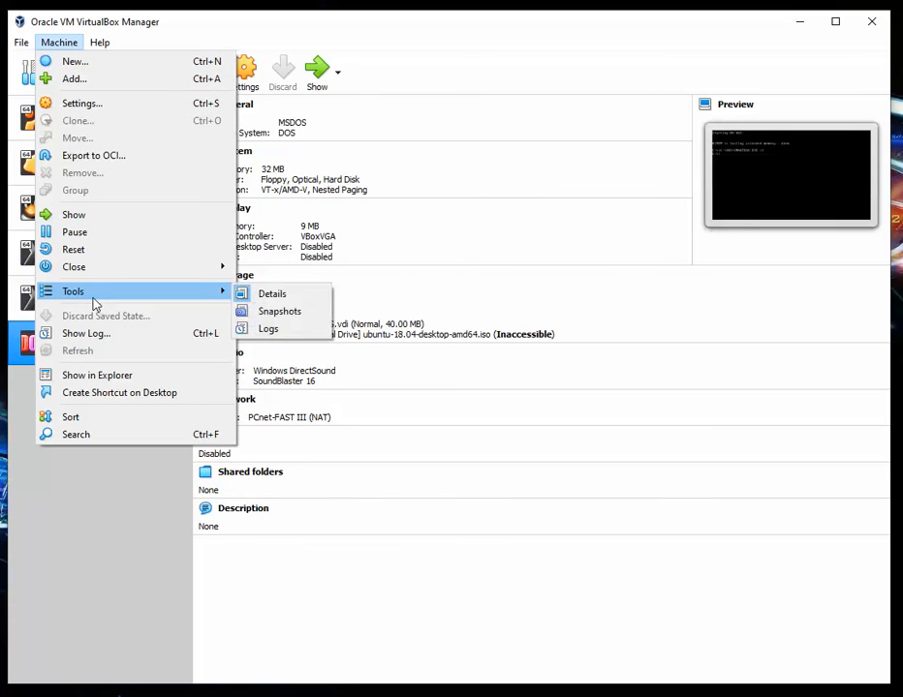
mouse_move(101, 270)
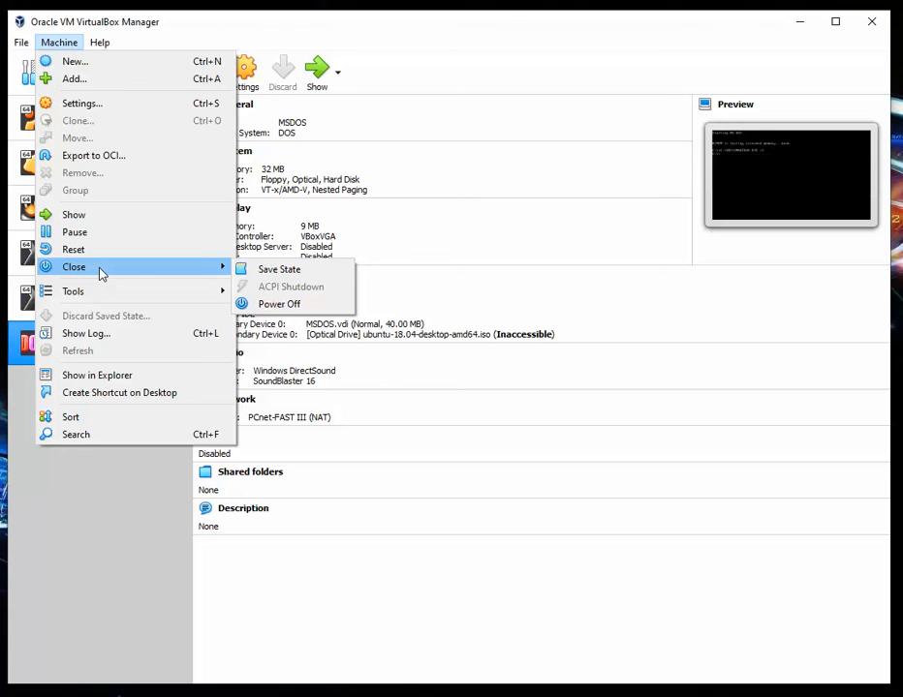
left_click(322, 305)
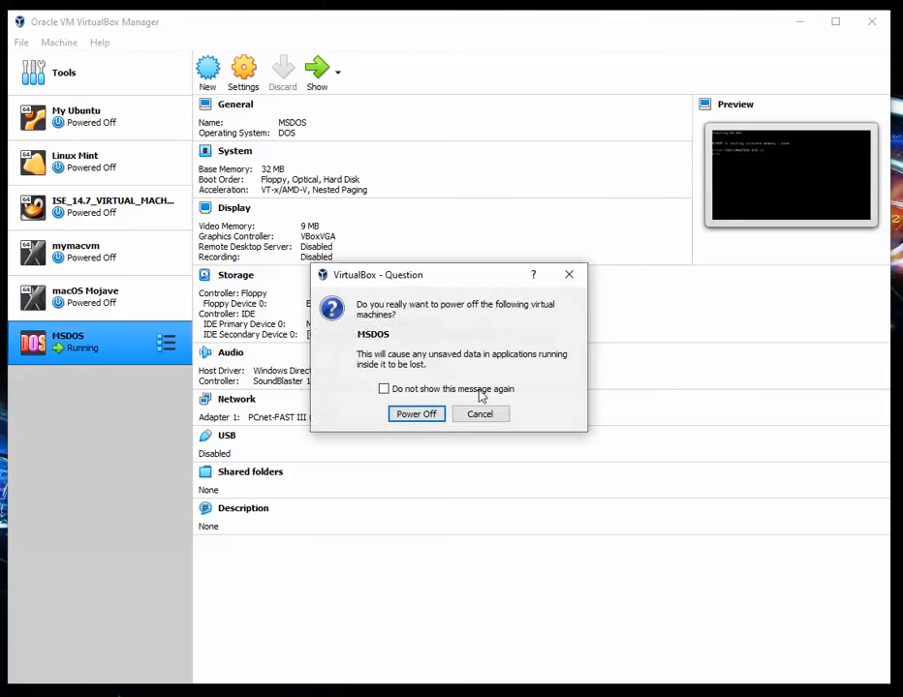
left_click(413, 415)
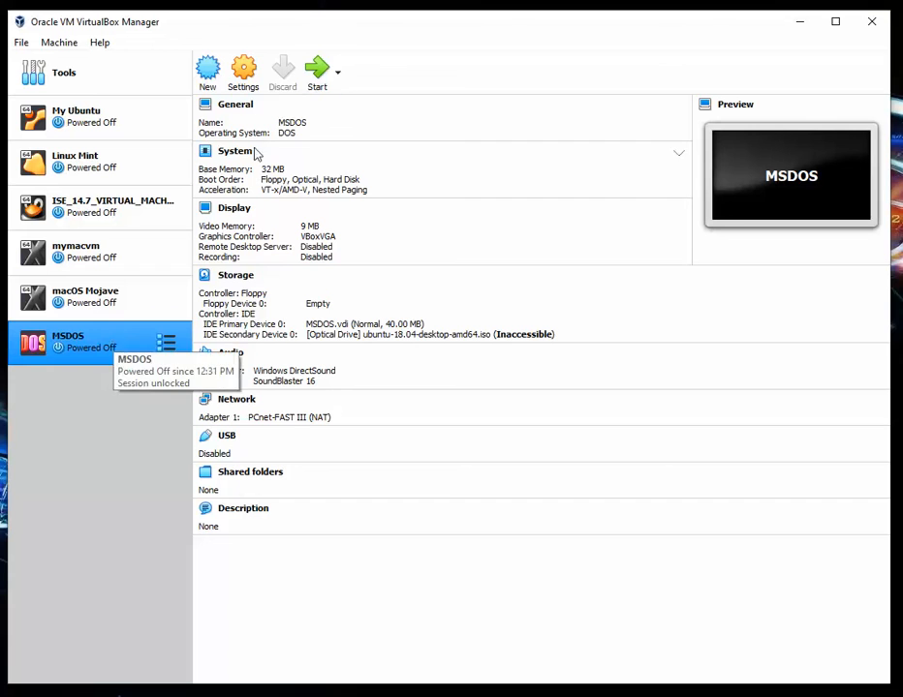
Step: Start the MSDOS virtual machine from its hard disk, dismiss the warning and list the C:\ directory with dir/w
left_click(318, 76)
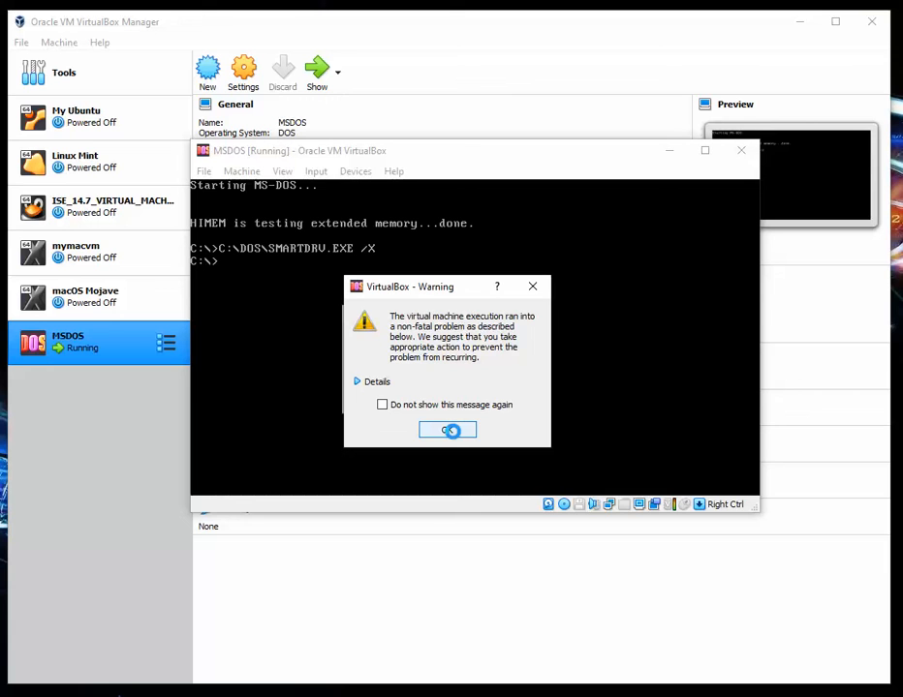
left_click(452, 431)
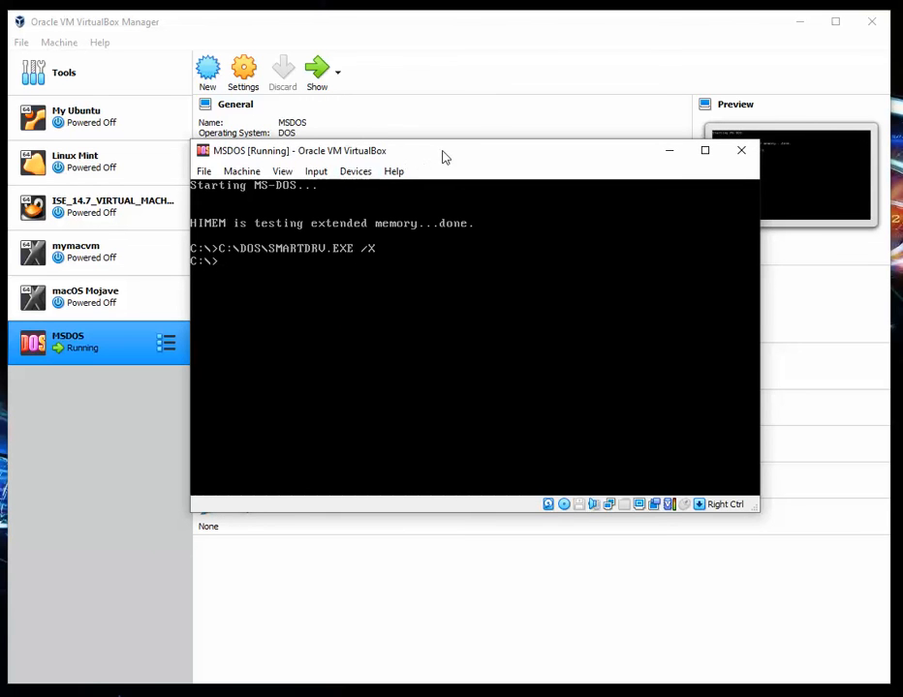
left_click_drag(461, 155, 459, 181)
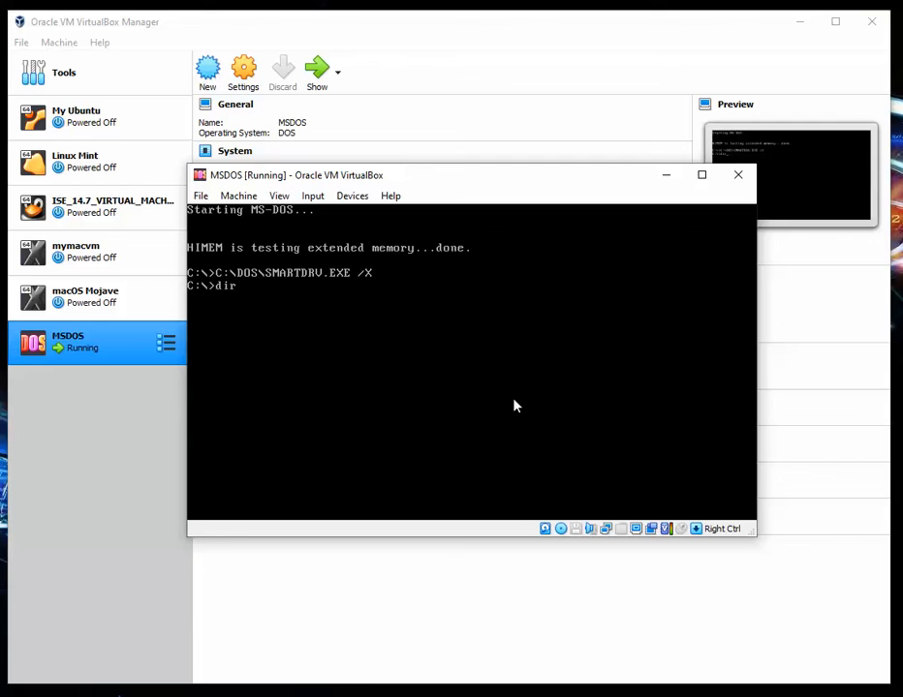
type("/w")
key("Return")
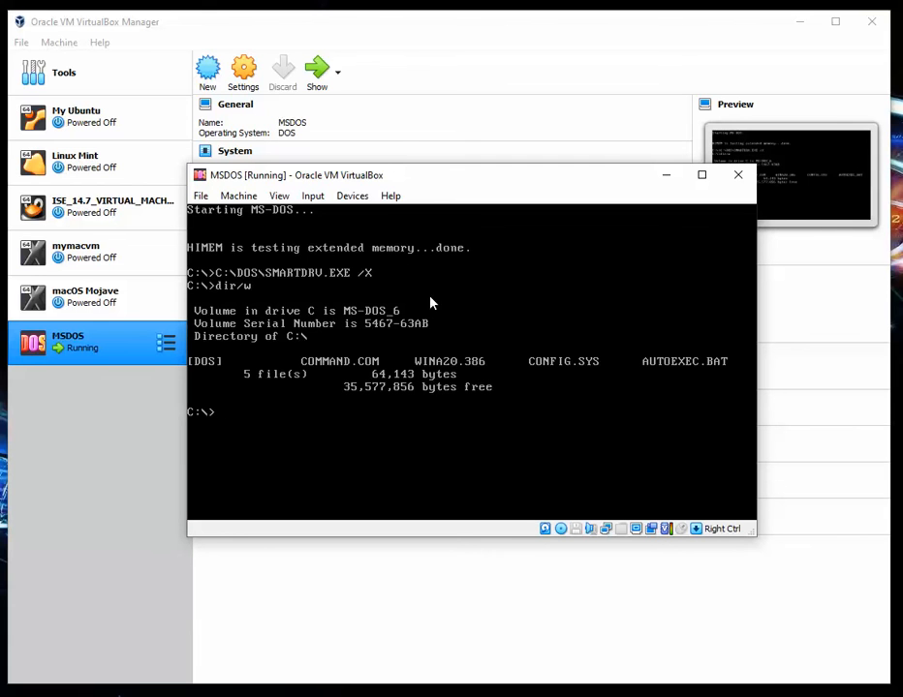